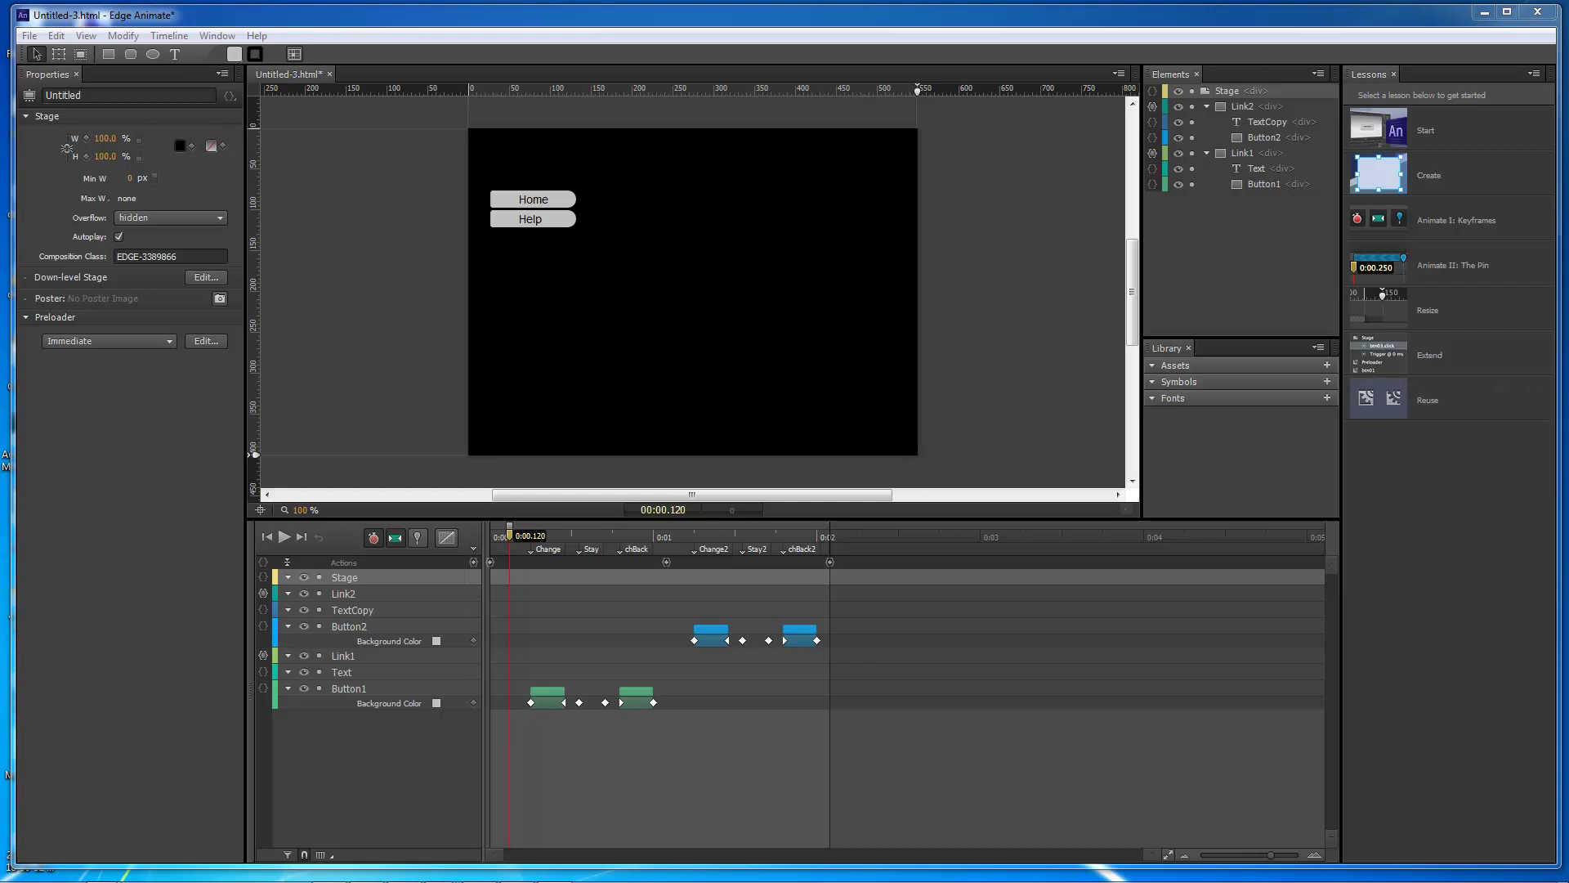
# Step: Move the Clip2.png viewer's question screenshot over the Edge Animate timeline
pyautogui.moveTo(1549, 333); pyautogui.dragTo(1176, 436)
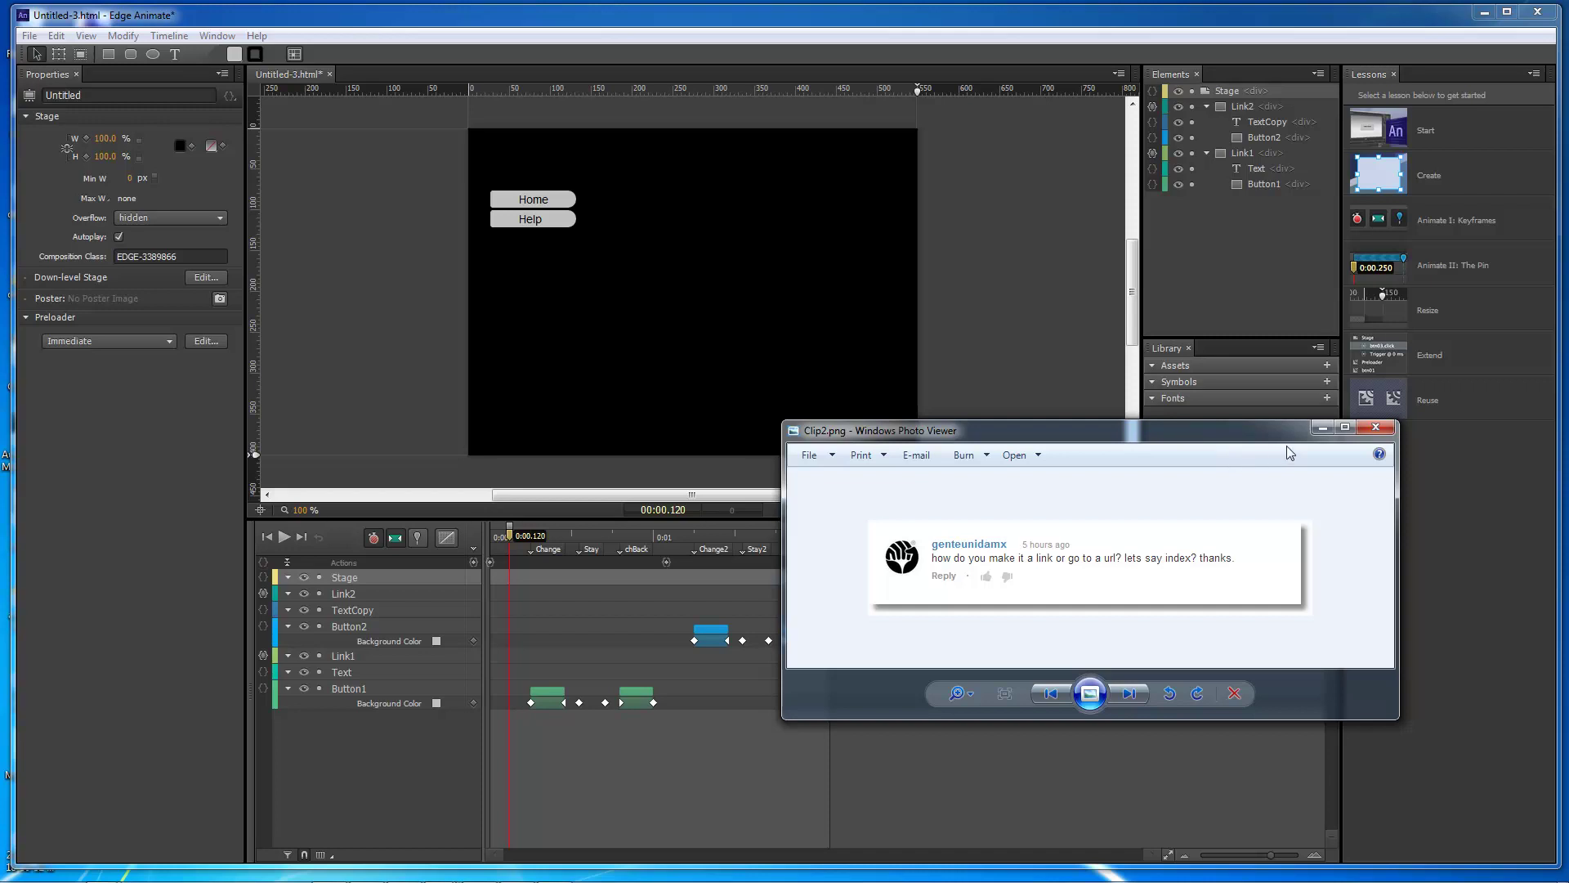
# Step: Minimize the question screenshot and select the Link1 group containing the Home label
pyautogui.click(1321, 429)
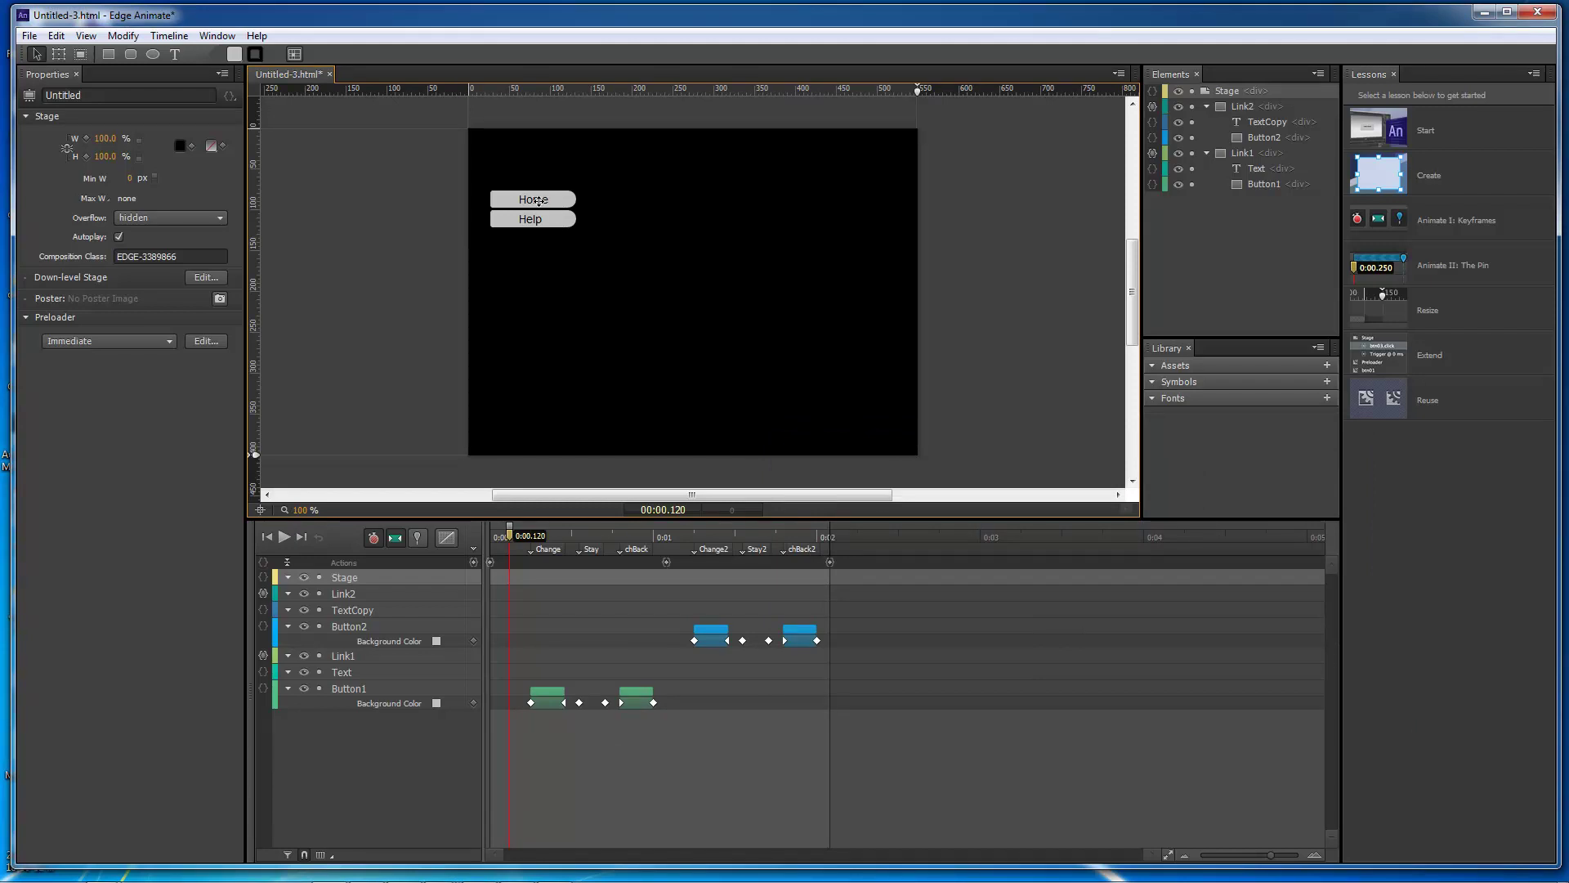
pyautogui.click(536, 200)
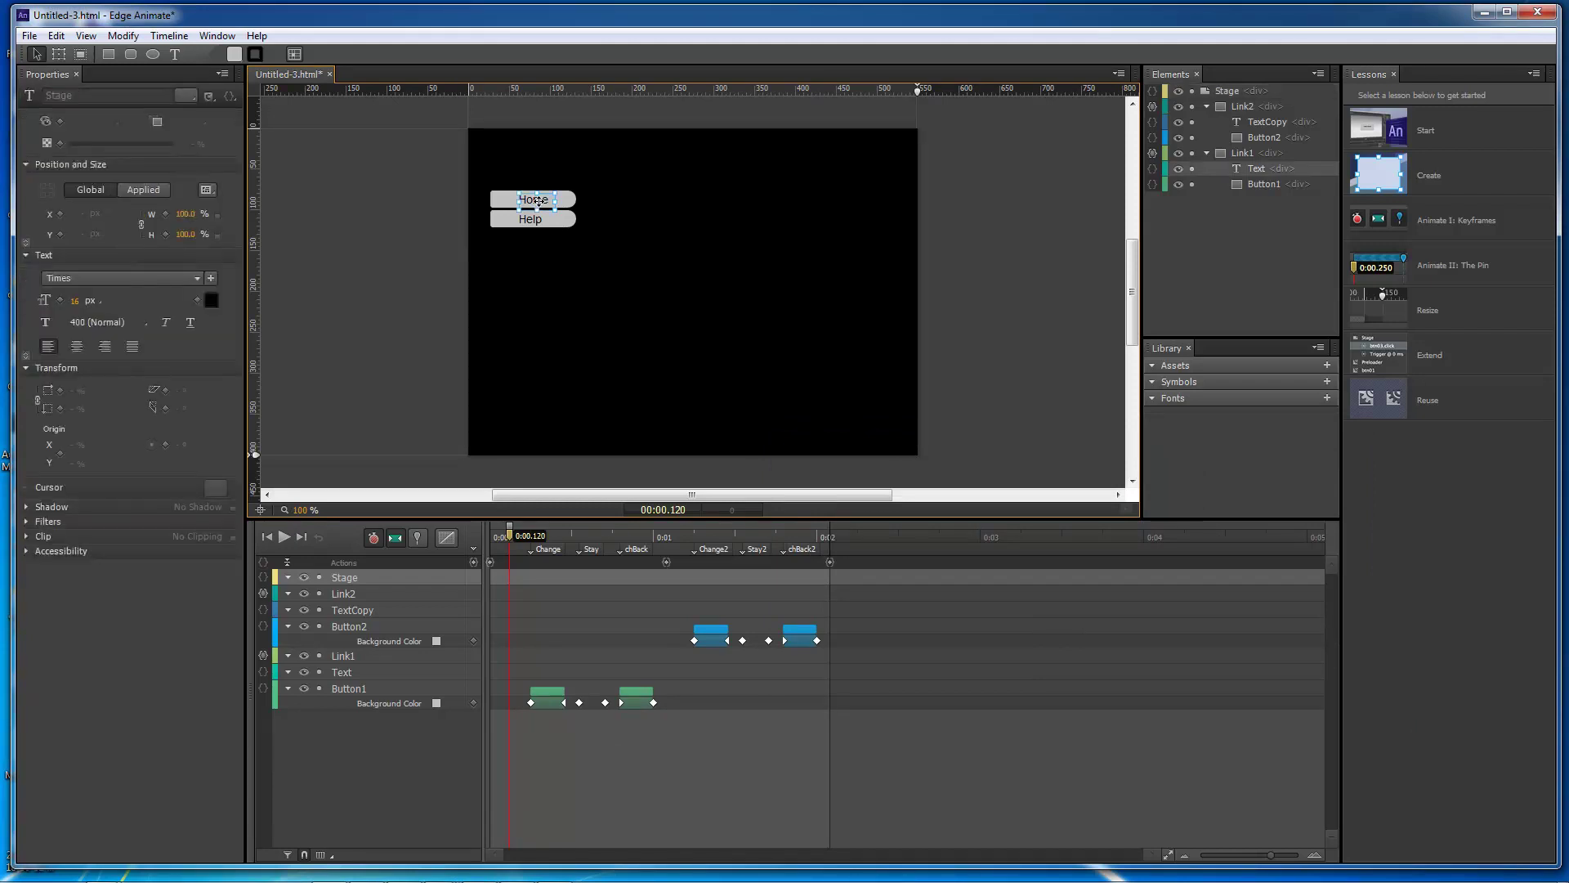
pyautogui.click(1247, 154)
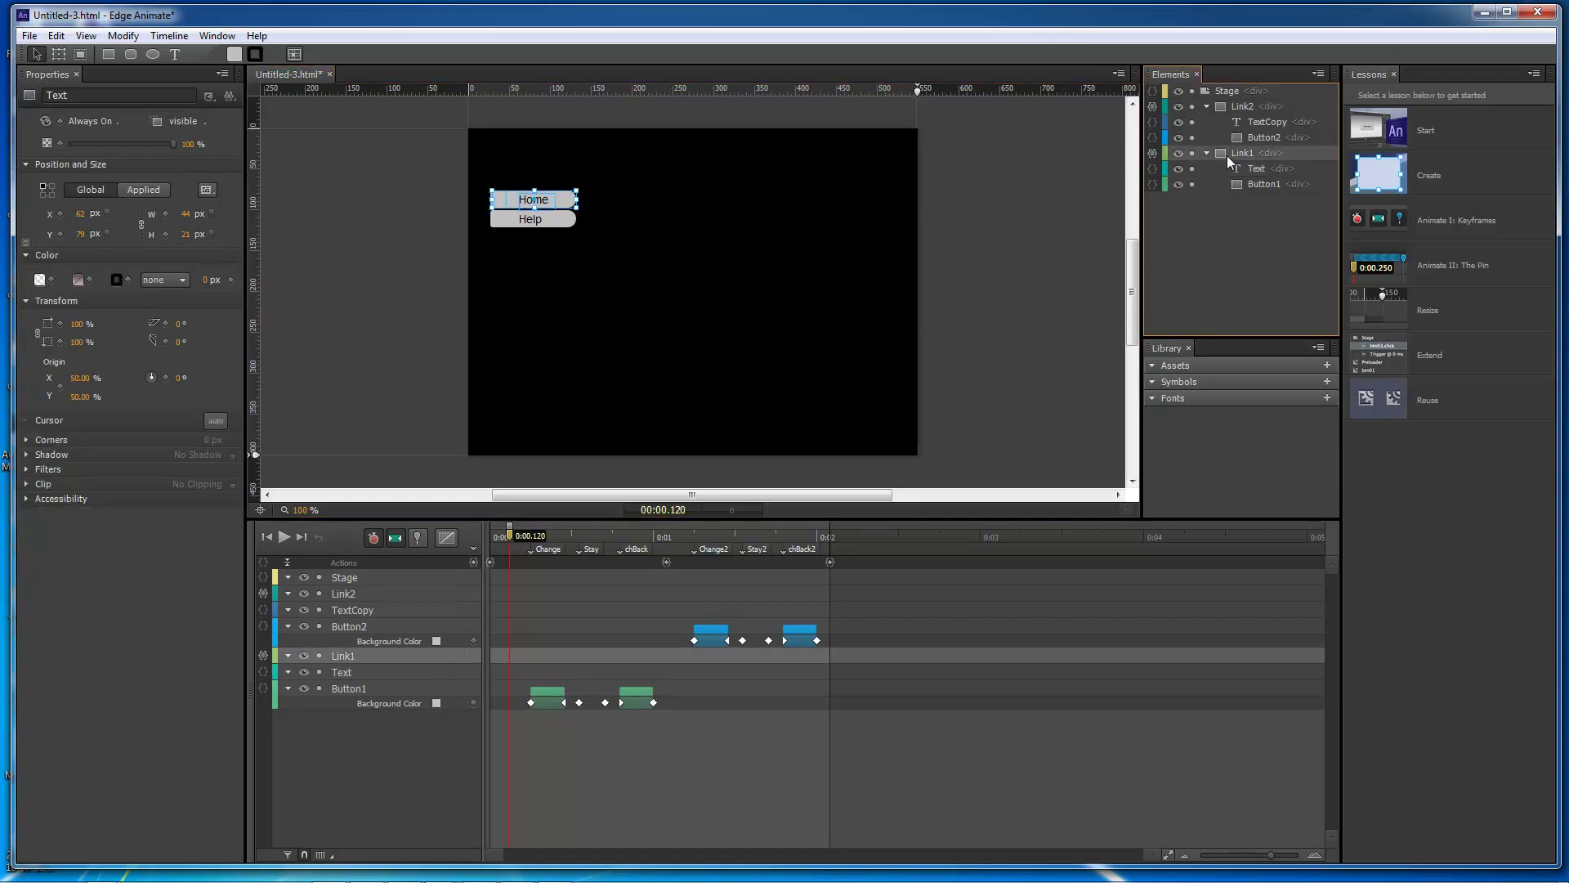
# Step: Add a new click event handler to Link1's actions
pyautogui.click(1152, 153)
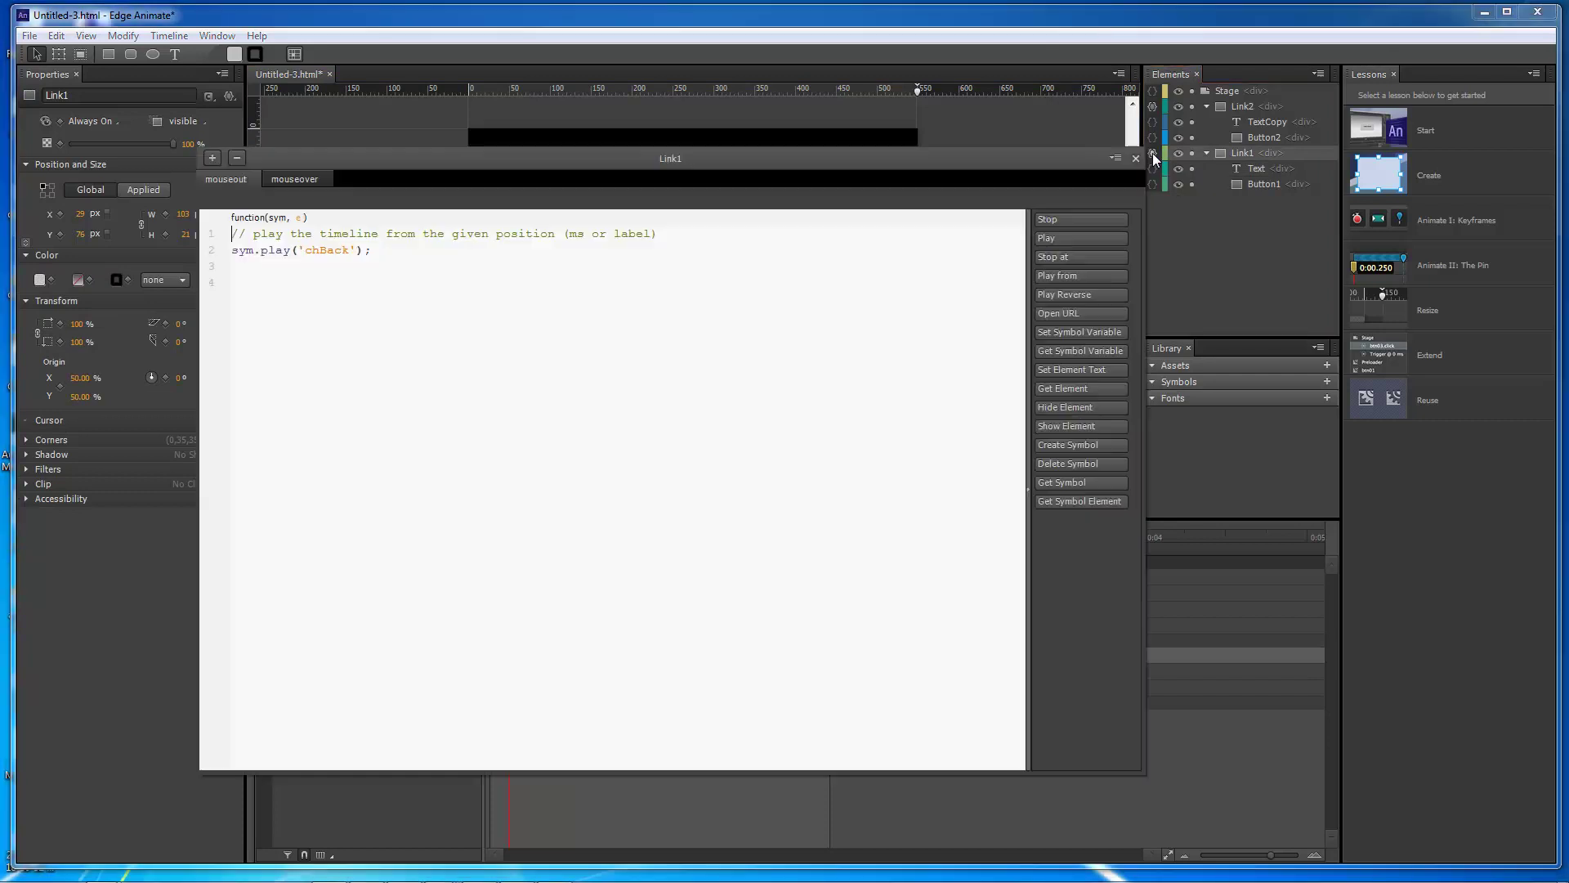
pyautogui.click(211, 159)
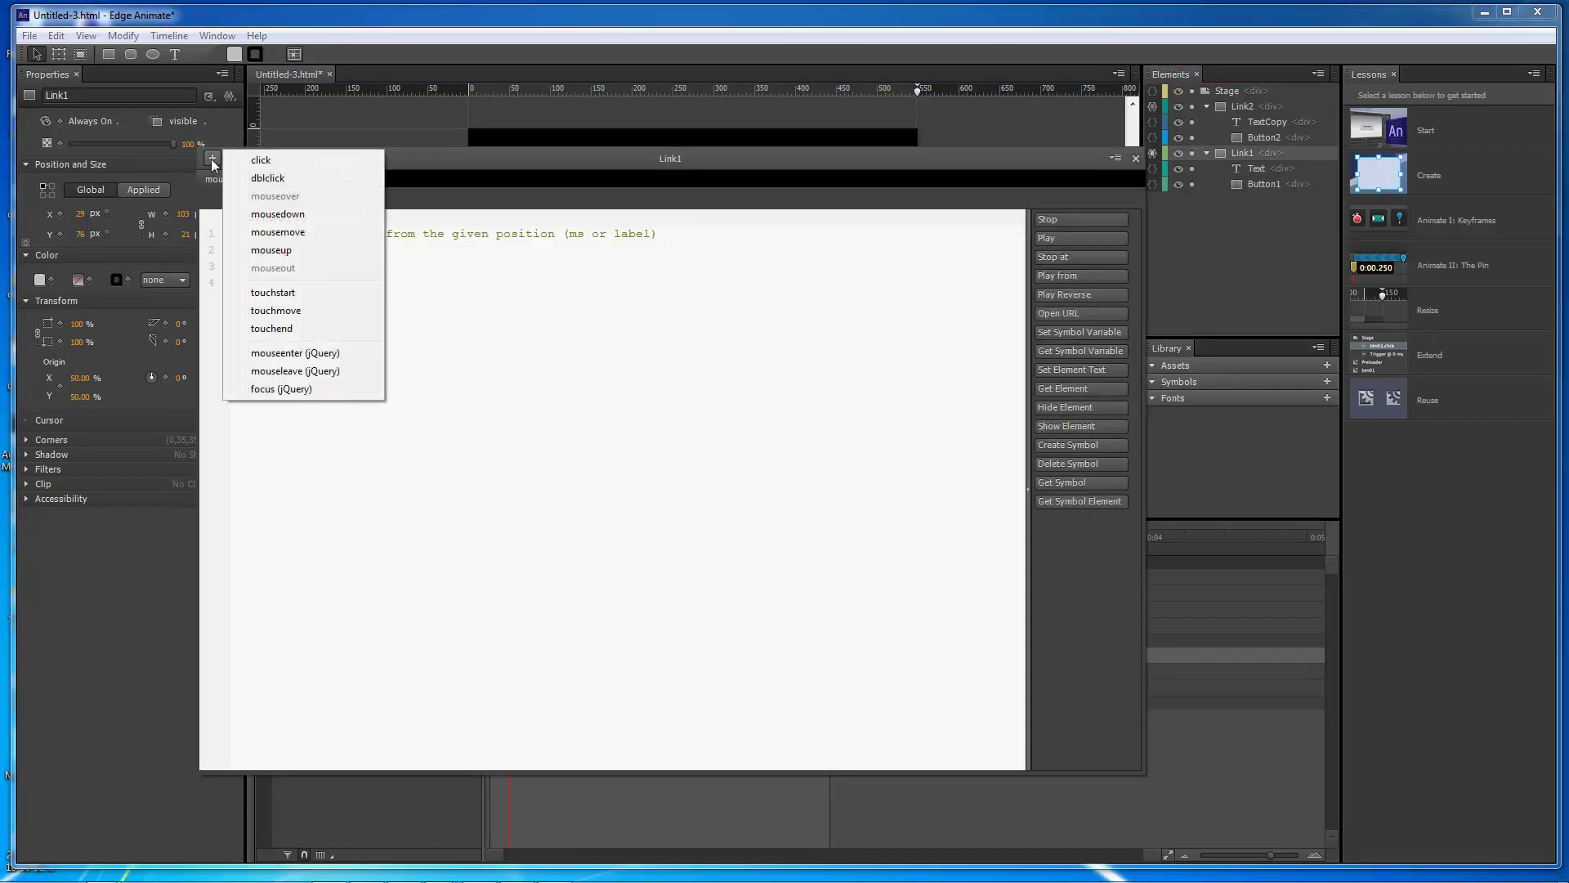
pyautogui.click(281, 169)
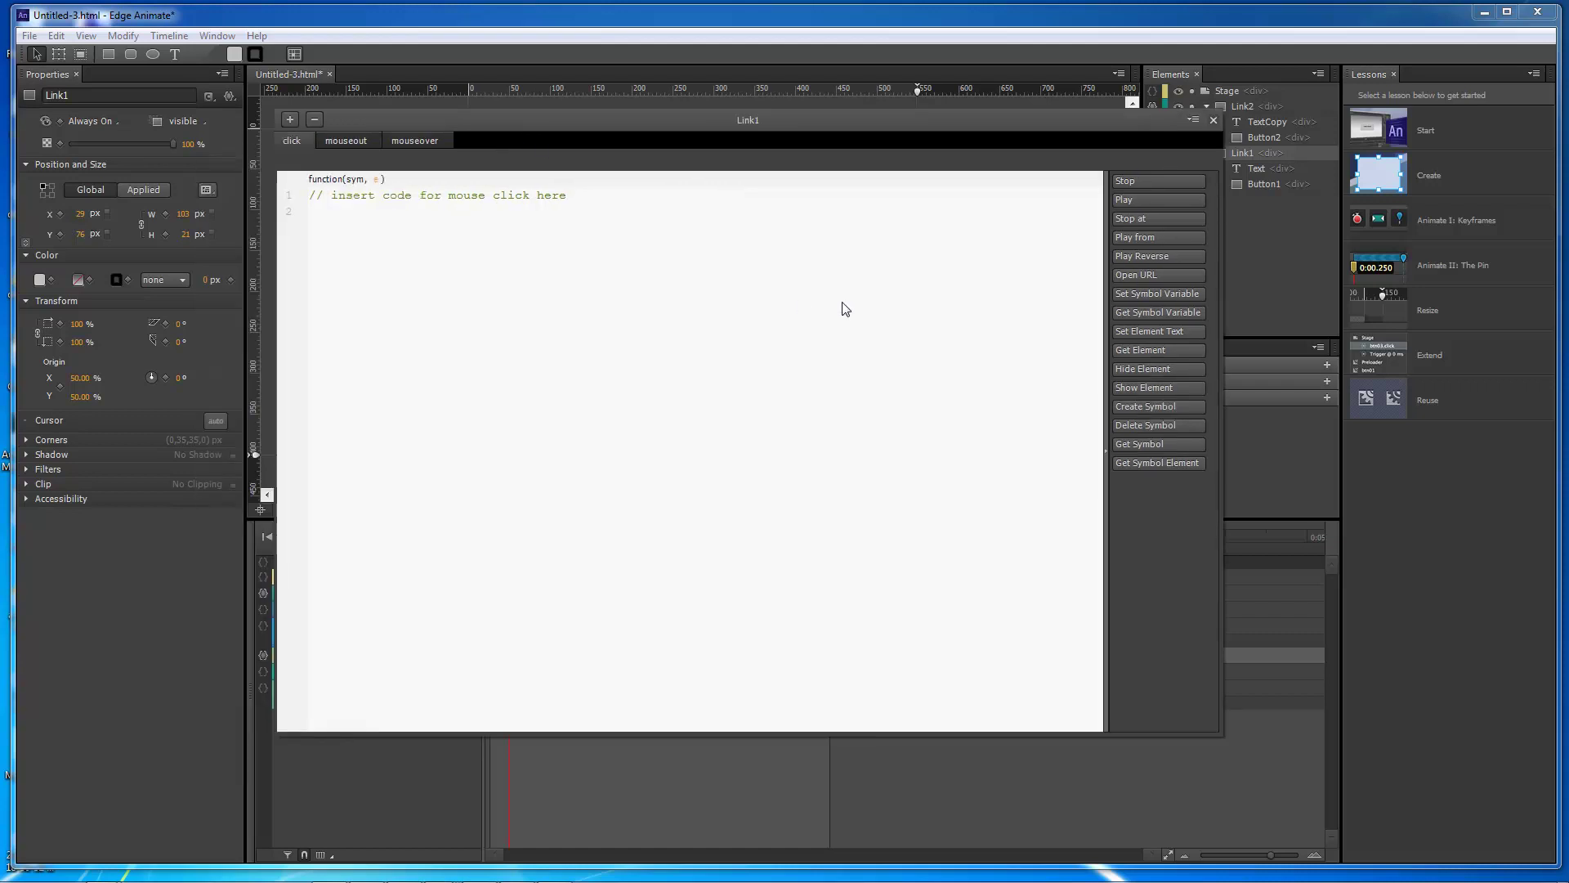
# Step: Insert the Open URL snippet so Link1's click calls window.open with index.html
pyautogui.click(1165, 270)
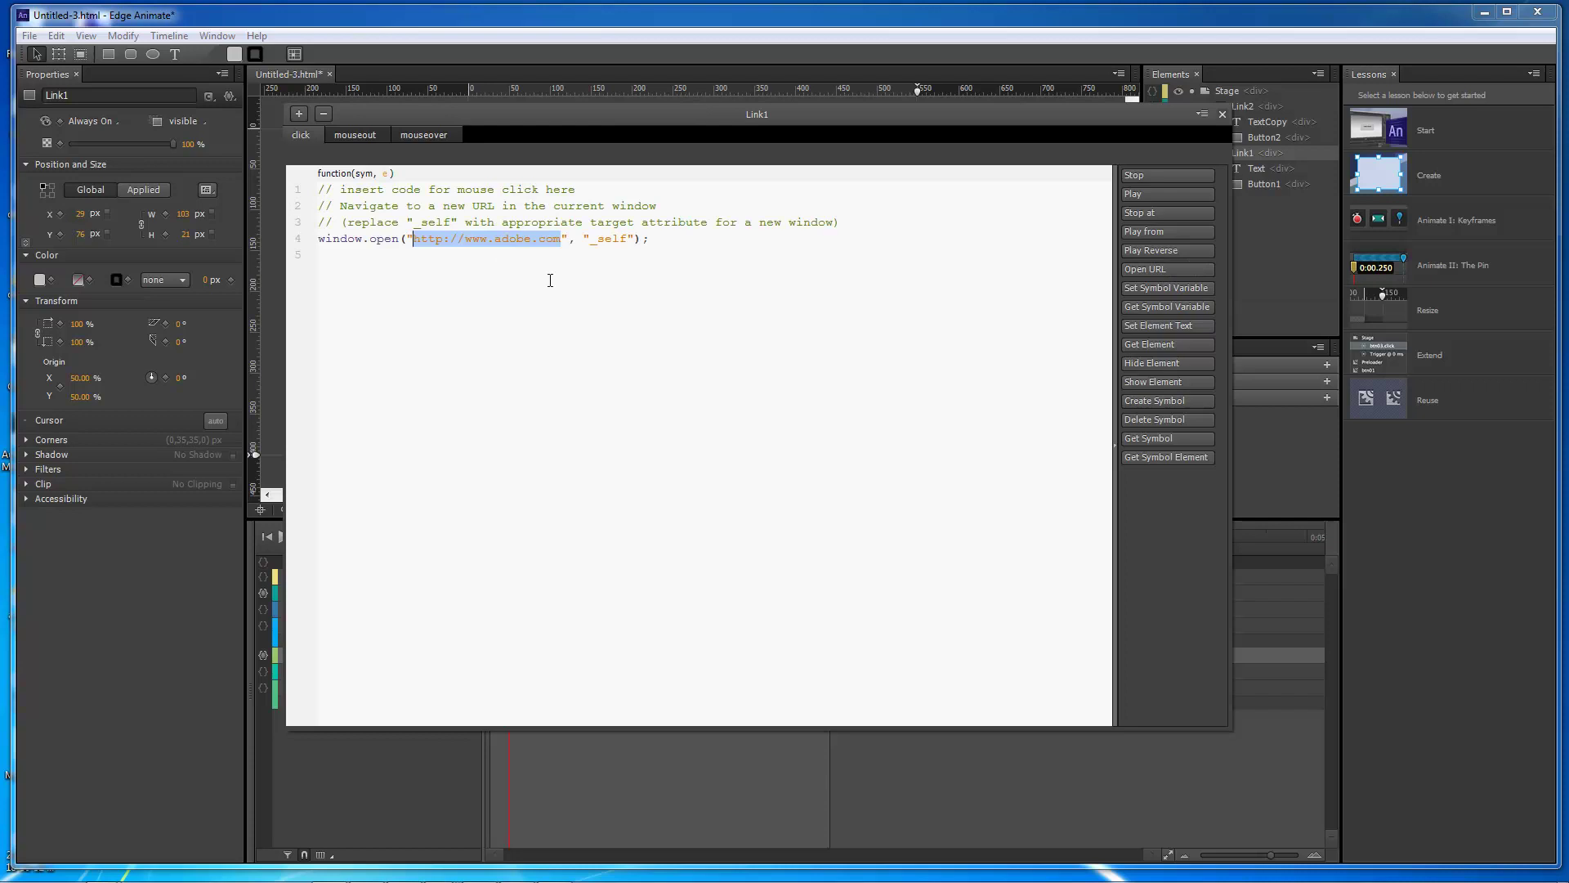
pyautogui.write('in')
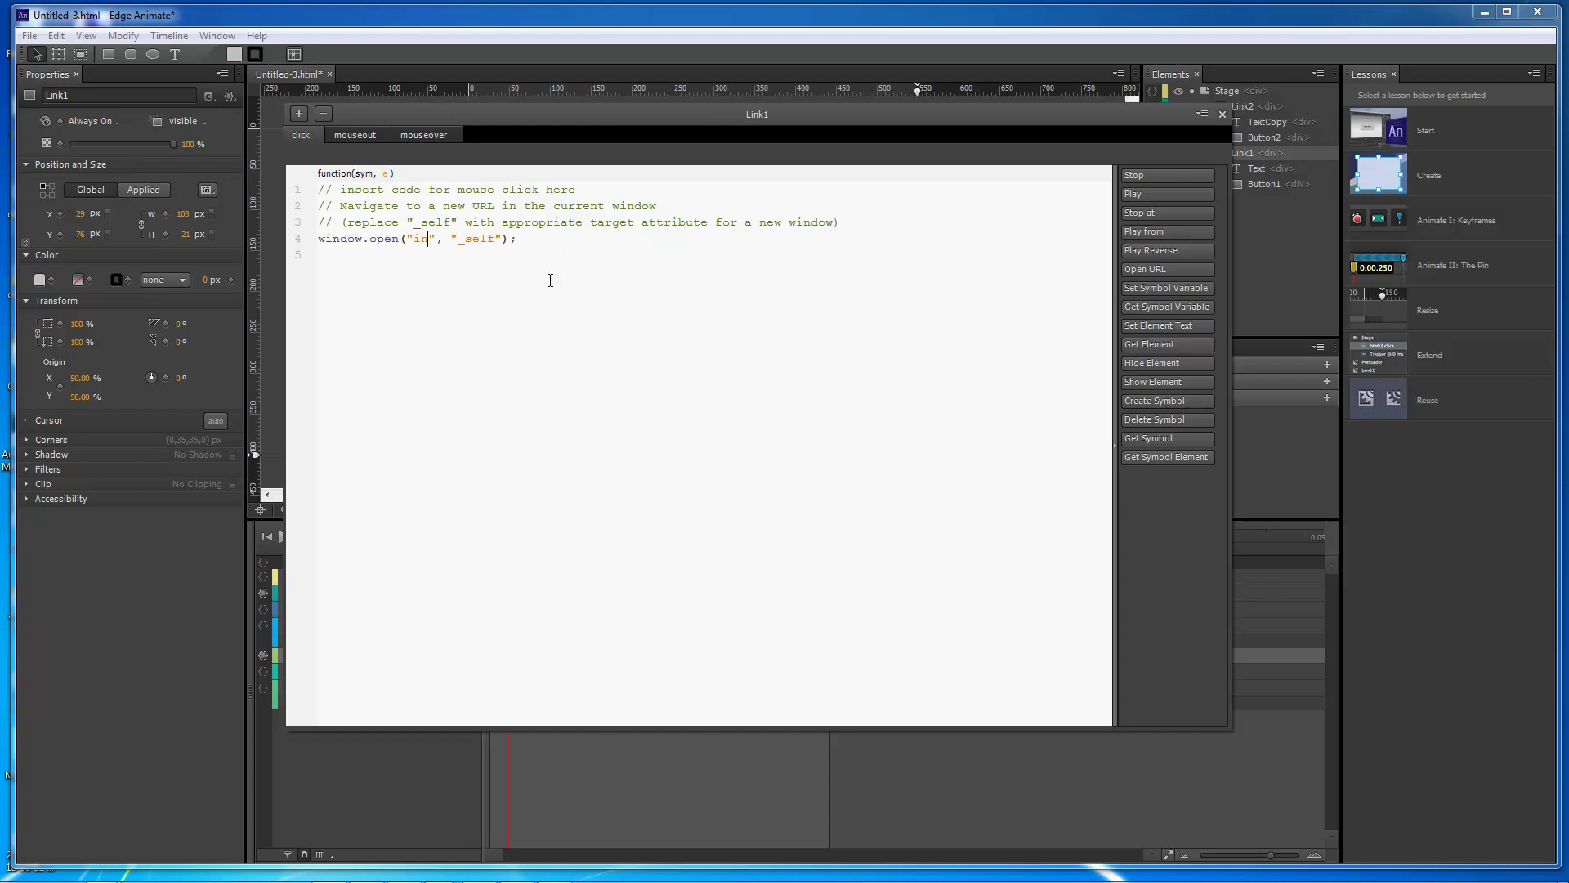
pyautogui.write('dex.html')
pyautogui.moveTo(490, 240); pyautogui.dragTo(413, 239)
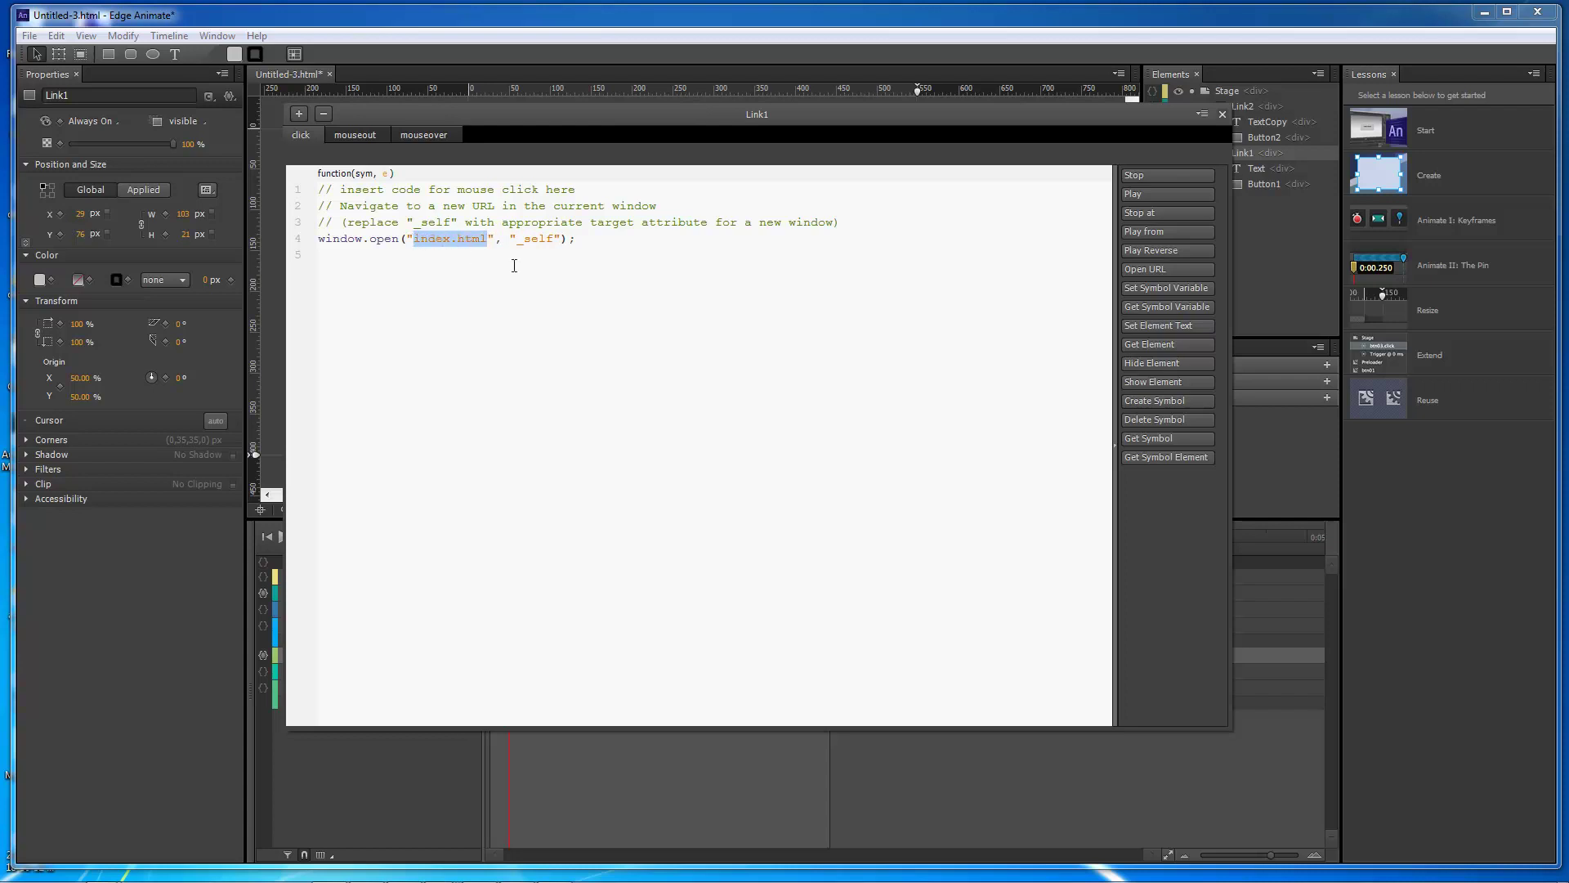
pyautogui.write('http')
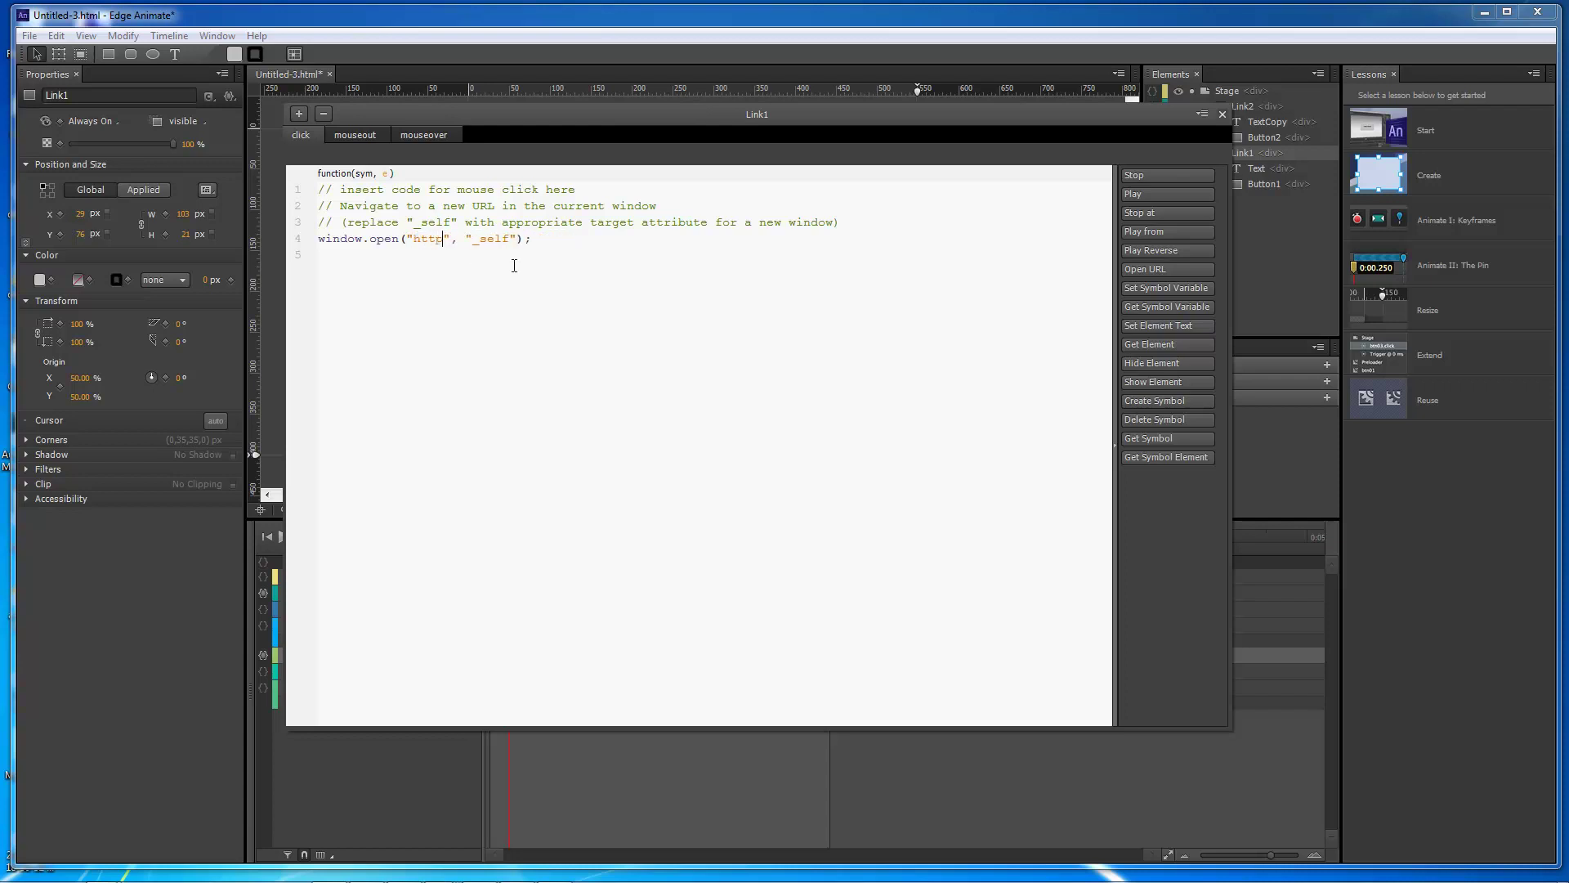
pyautogui.write('://w')
pyautogui.write('ww.cff')
pyautogui.write('cs.comm')
pyautogui.press('BackSpace')
# Step: Change the window.open URL from the cffcs address to index.html, then to help.aspx
pyautogui.moveTo(561, 238); pyautogui.dragTo(421, 239)
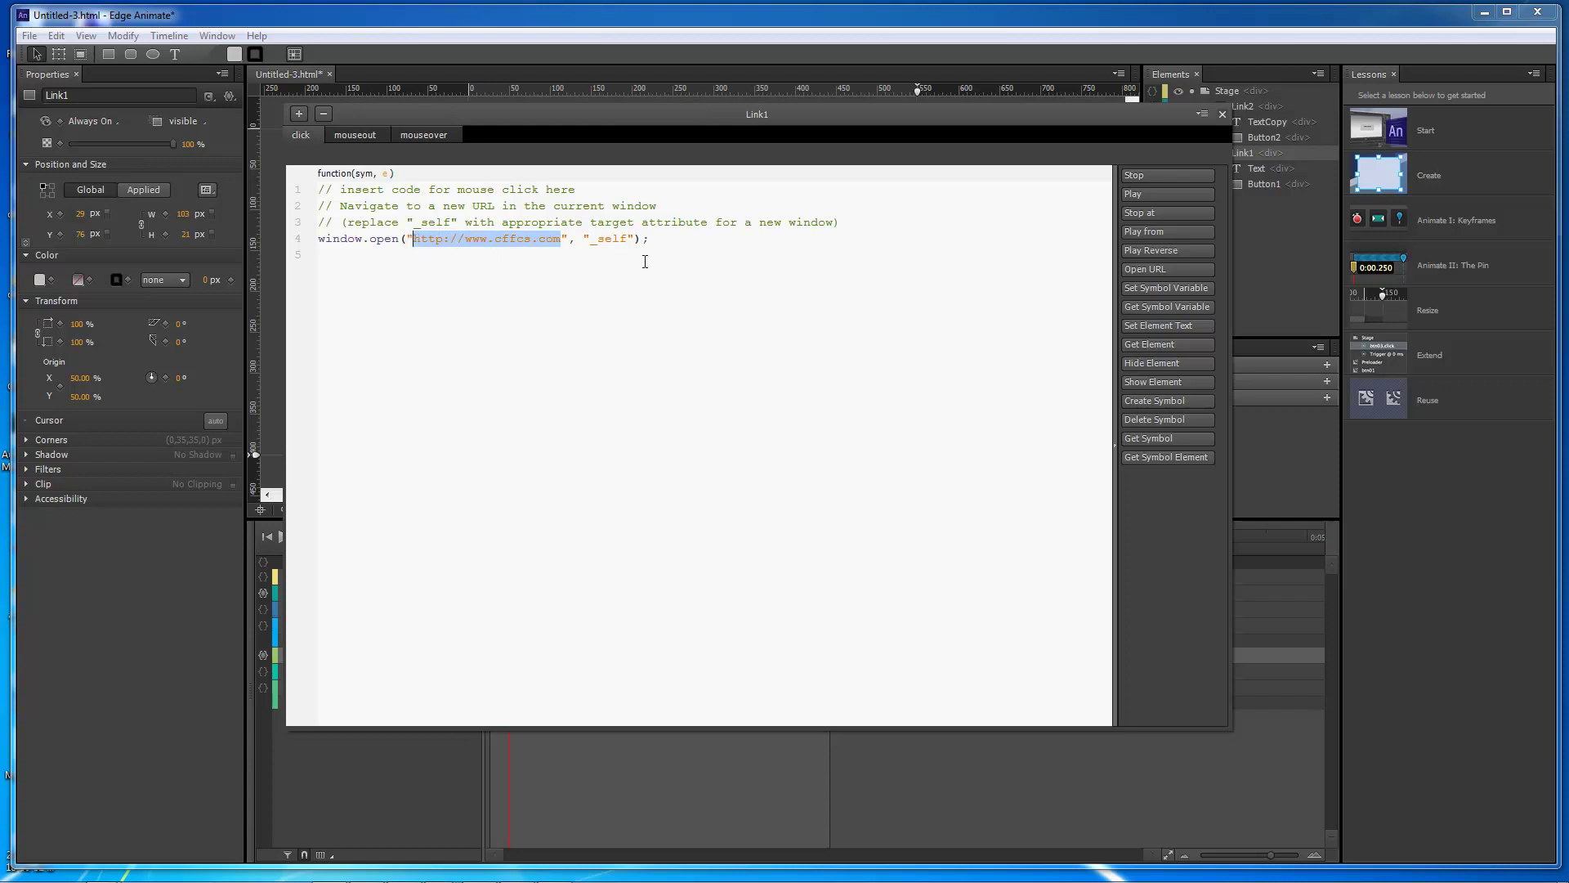
pyautogui.write('index.html')
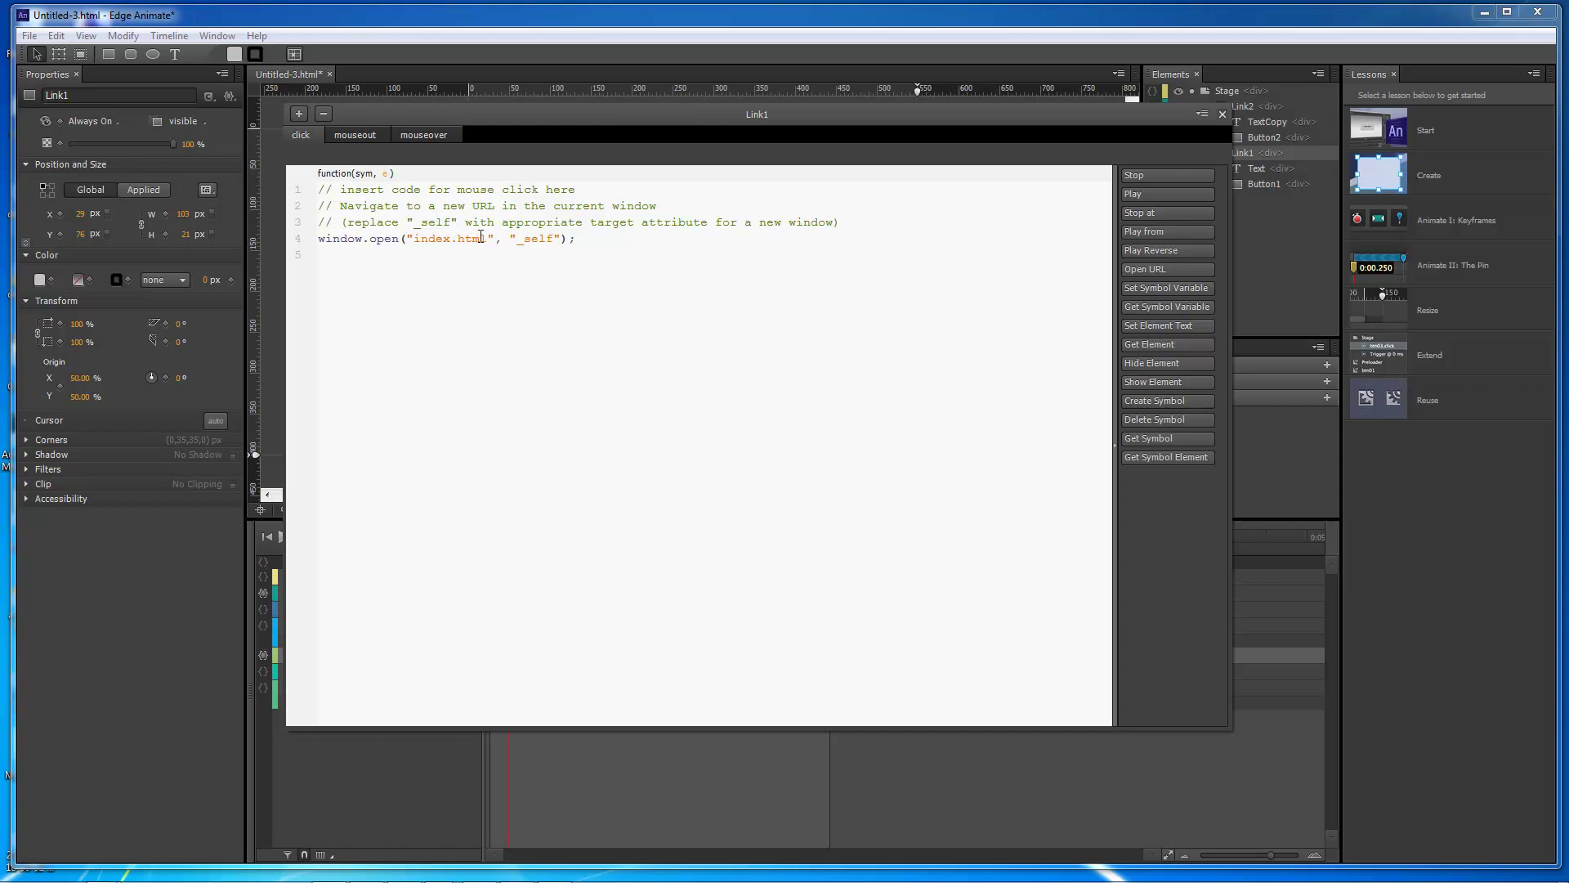
pyautogui.moveTo(490, 238); pyautogui.dragTo(416, 242)
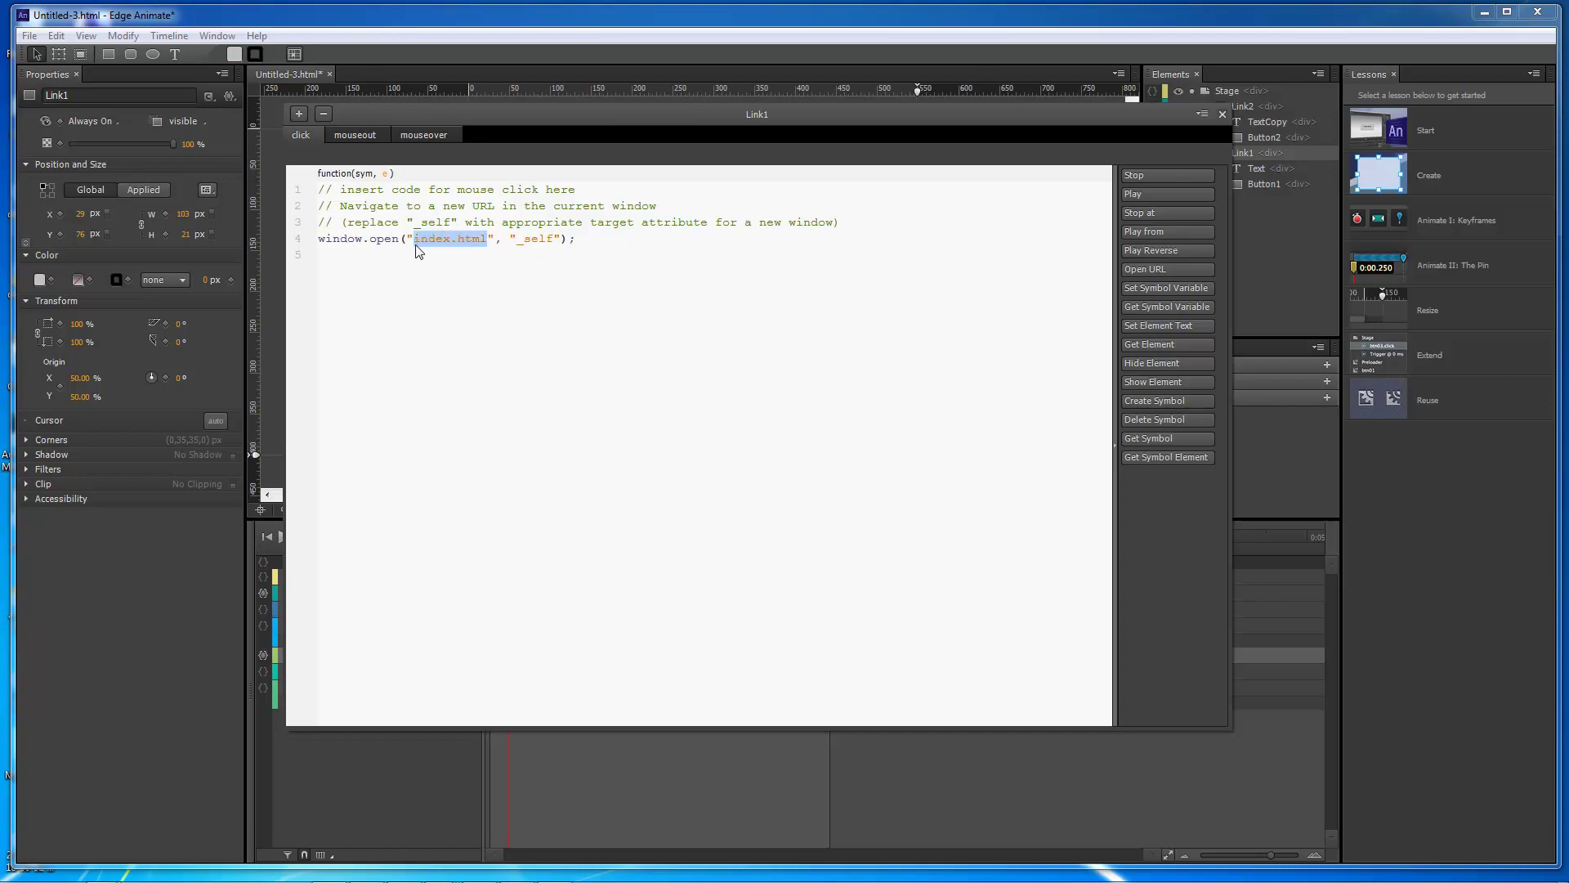
pyautogui.write('help.')
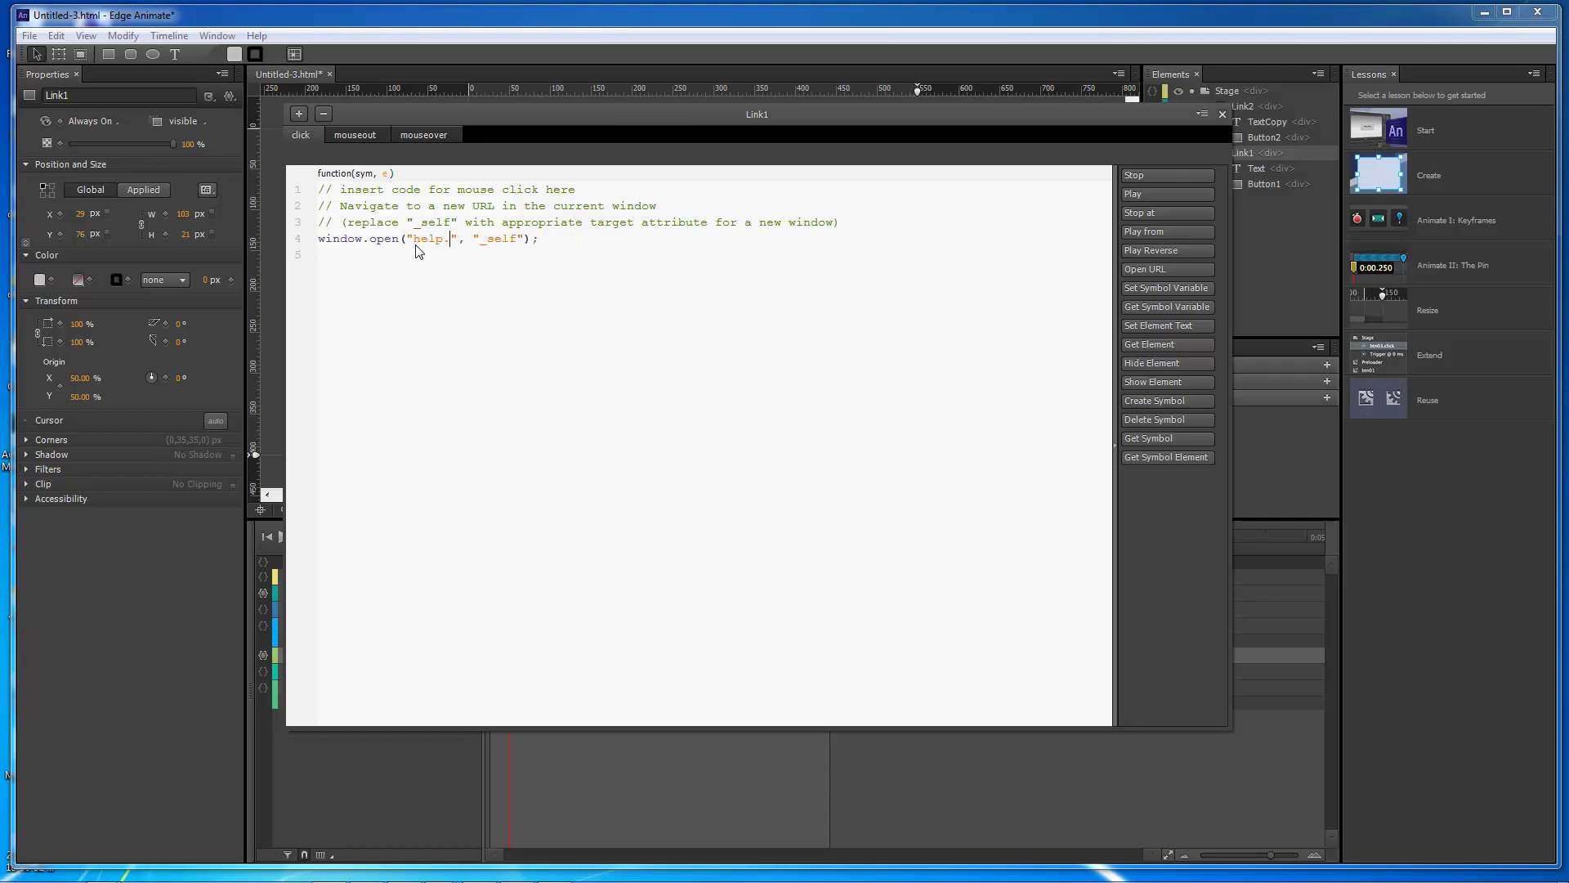
pyautogui.write('php')
pyautogui.press('BackSpace')
pyautogui.press('BackSpace')
pyautogui.press('BackSpace')
pyautogui.write('as')
pyautogui.press('BackSpace')
pyautogui.write('spx')
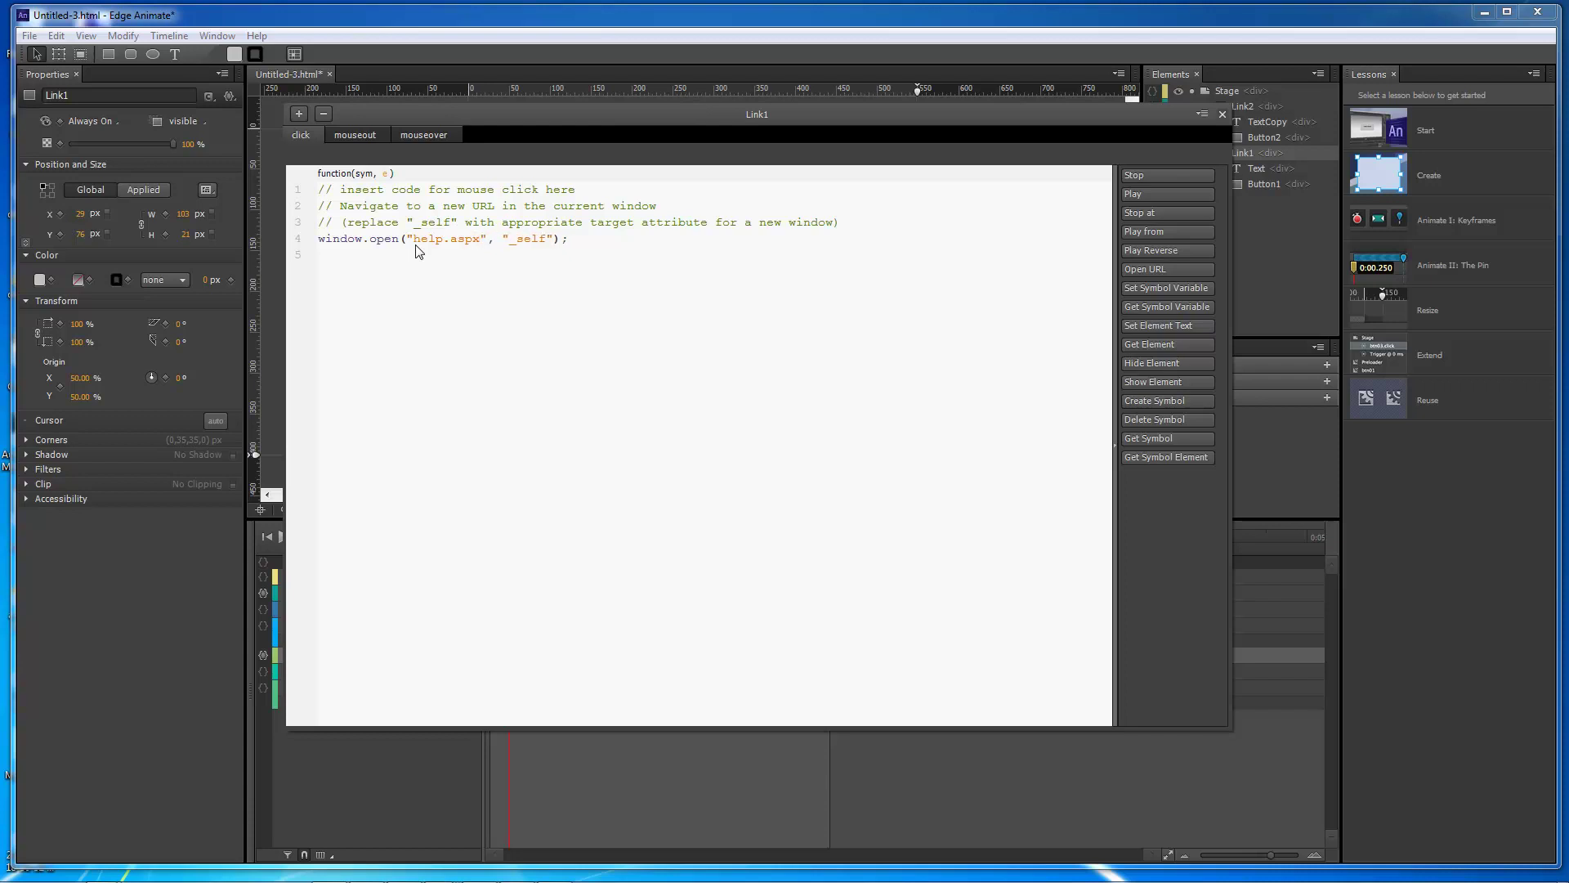